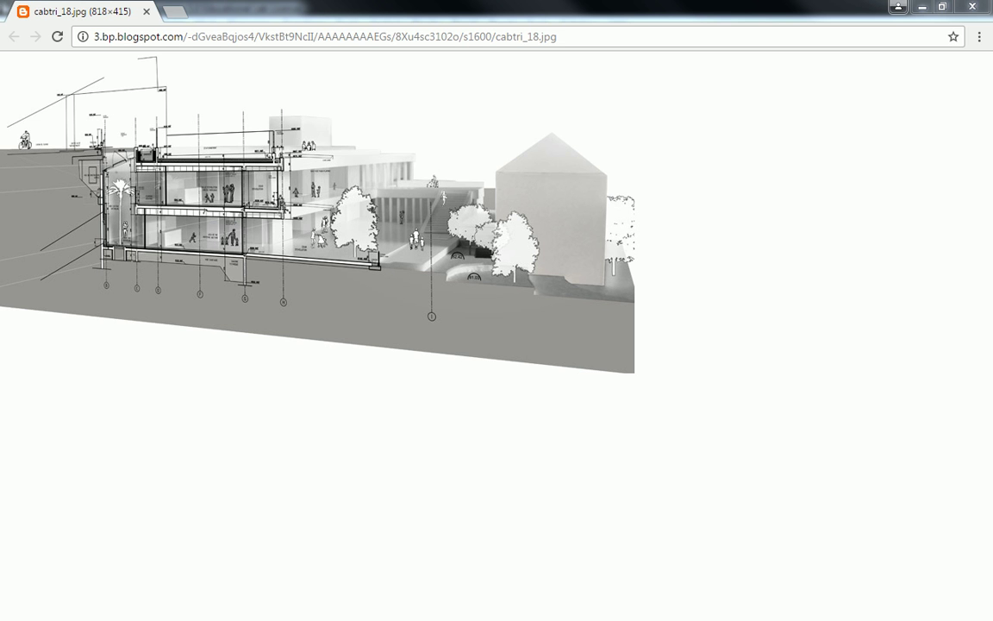
# Hide the browser and zoom the Perspective viewport onto the ducts.
pyautogui.click(923, 7)
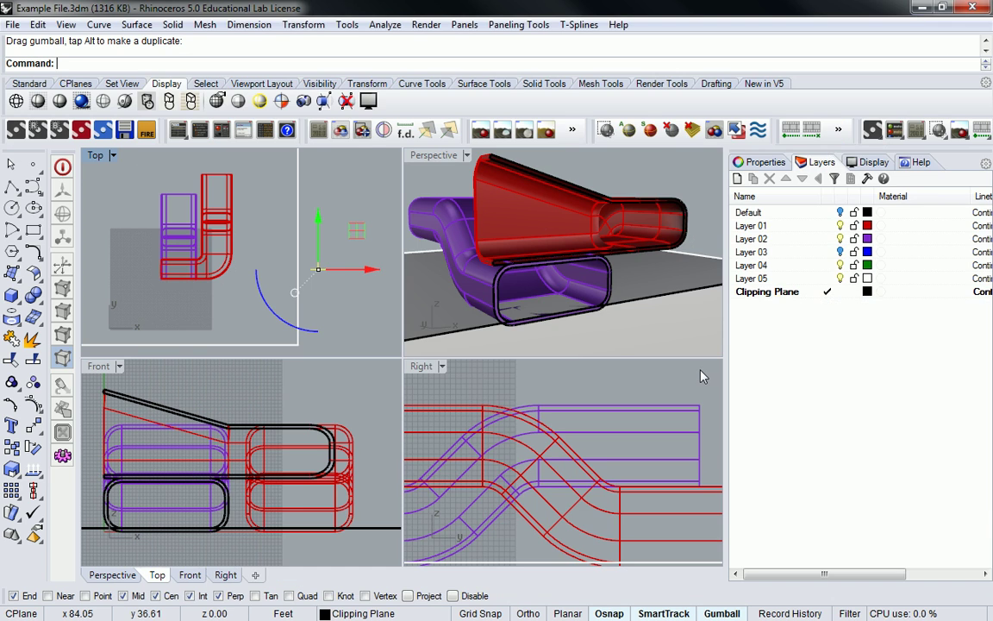
pyautogui.scroll(-8, 584, 247)
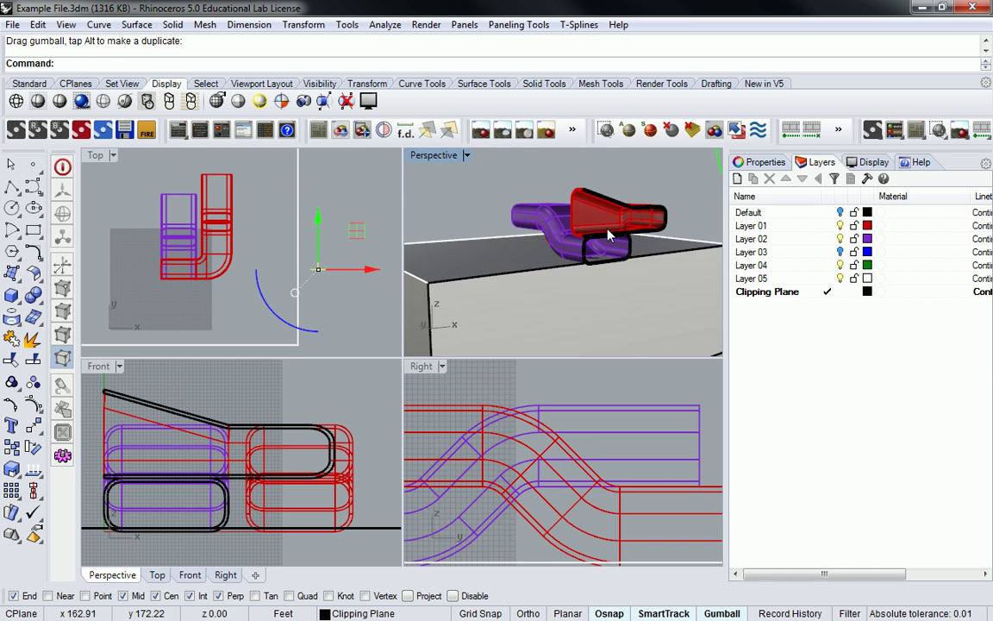
pyautogui.scroll(8, 616, 233)
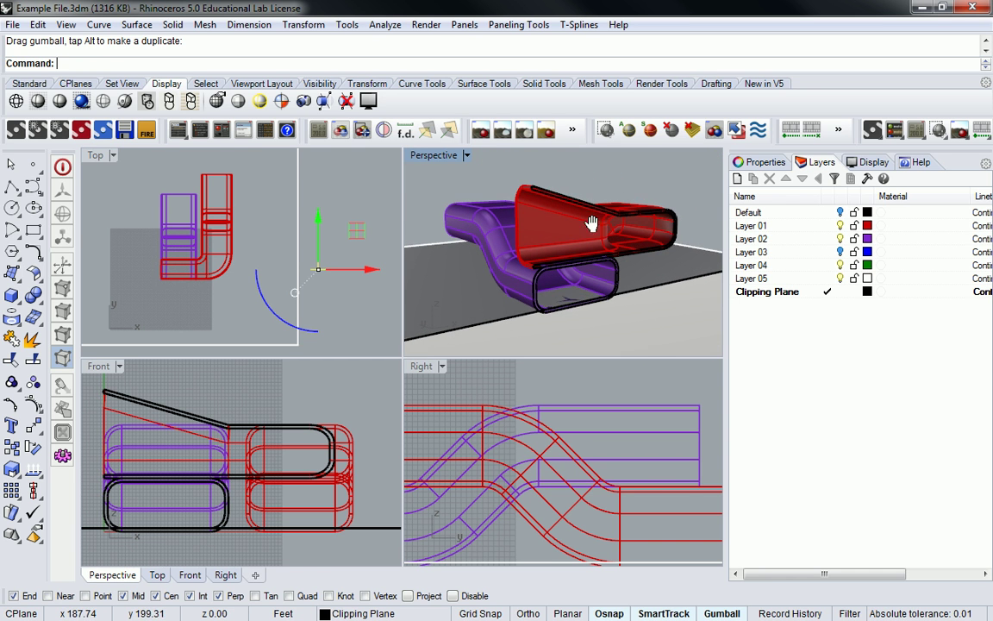
# Save the current perspective view as a named view called 'Section A'.
pyautogui.click(433, 156)
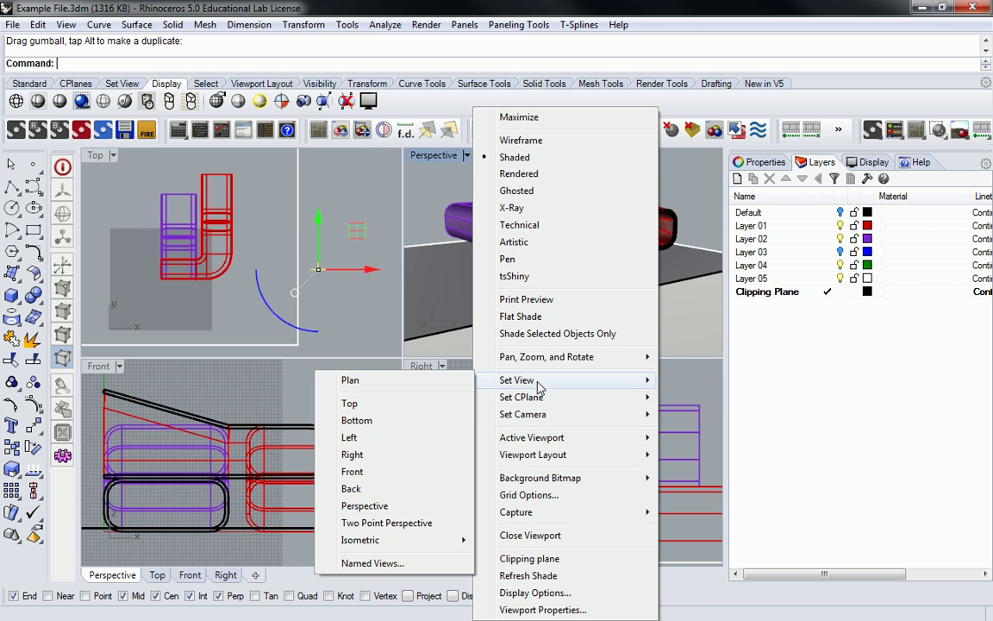
pyautogui.moveTo(517, 379)
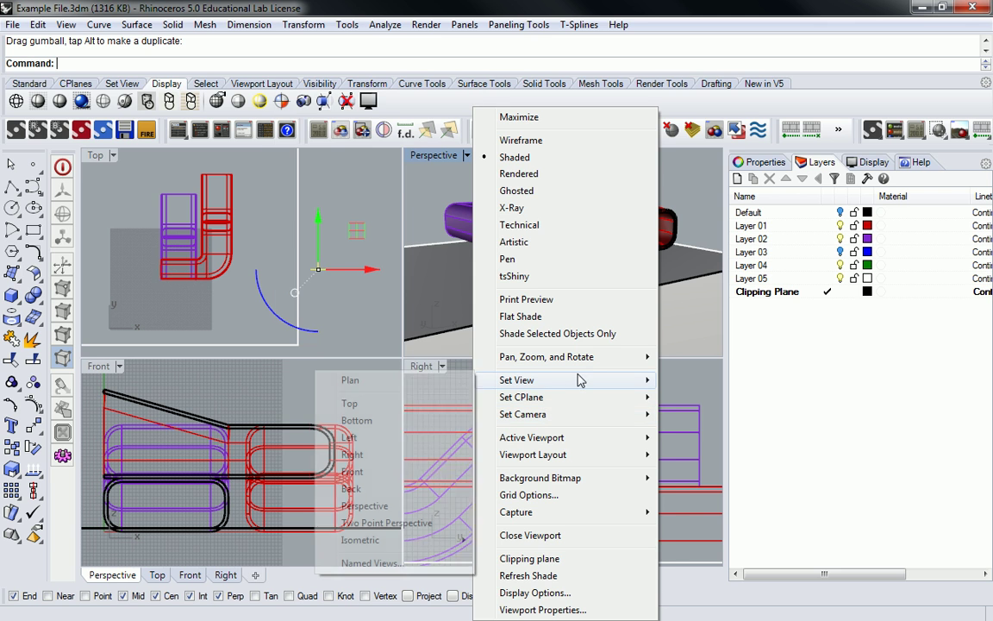
pyautogui.click(366, 563)
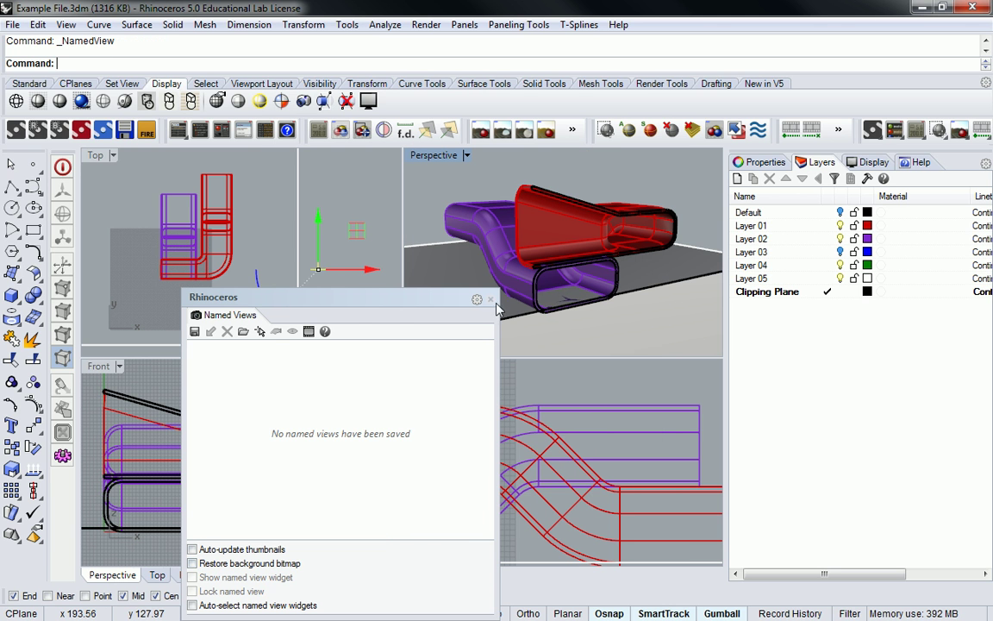
pyautogui.click(194, 332)
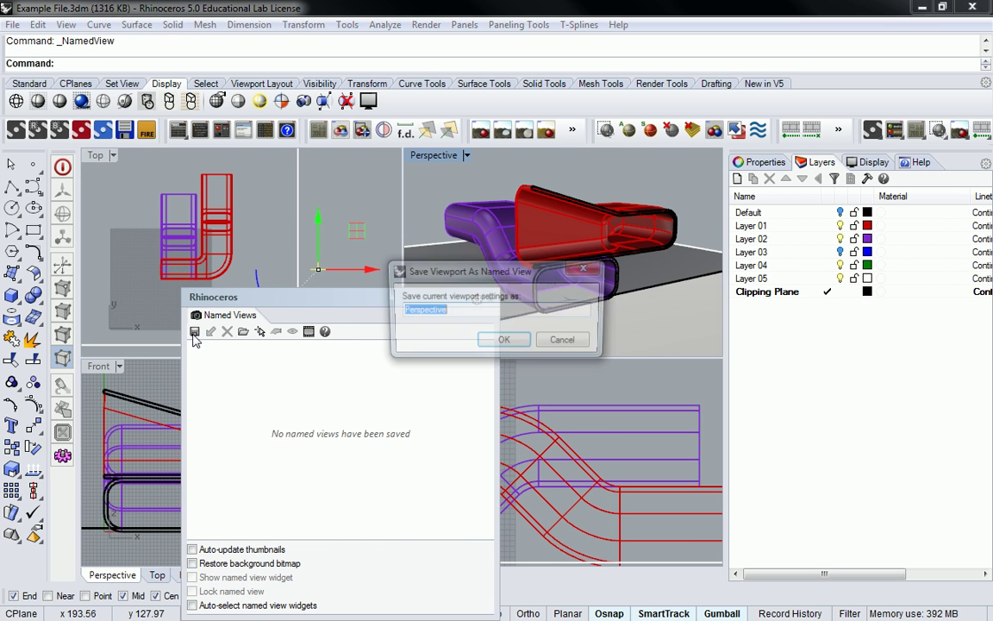
pyautogui.write('Section A')
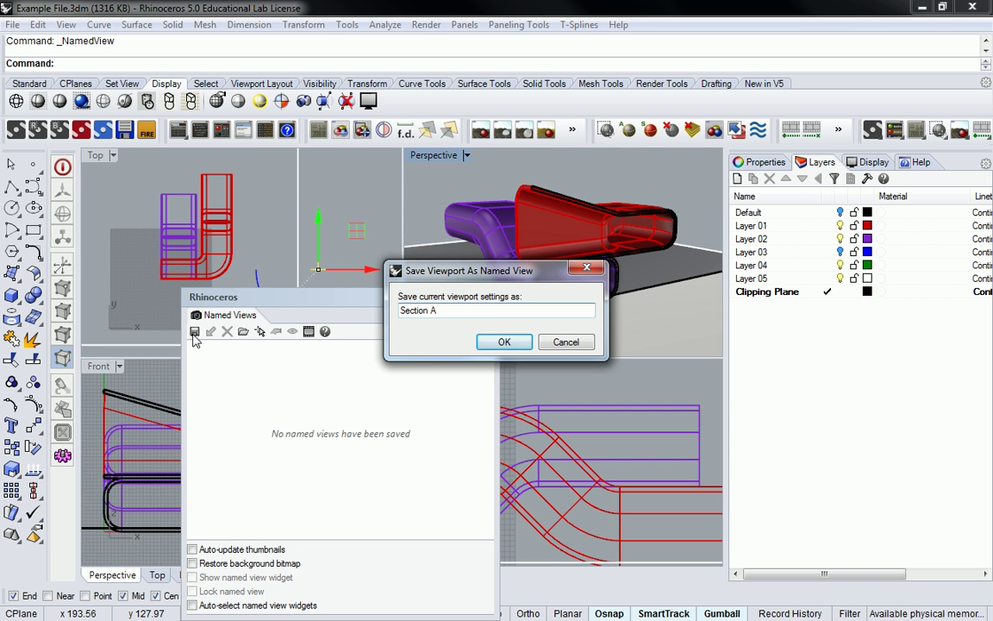
pyautogui.press('Return')
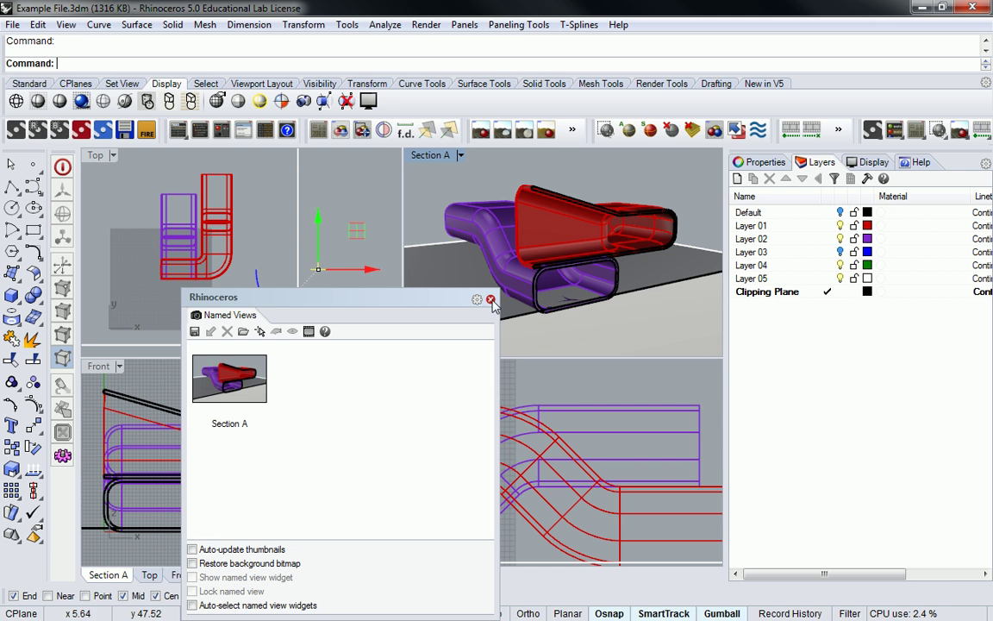
pyautogui.click(628, 316)
# Close the floating Named Views panel to uncover all four viewports.
pyautogui.click(620, 172)
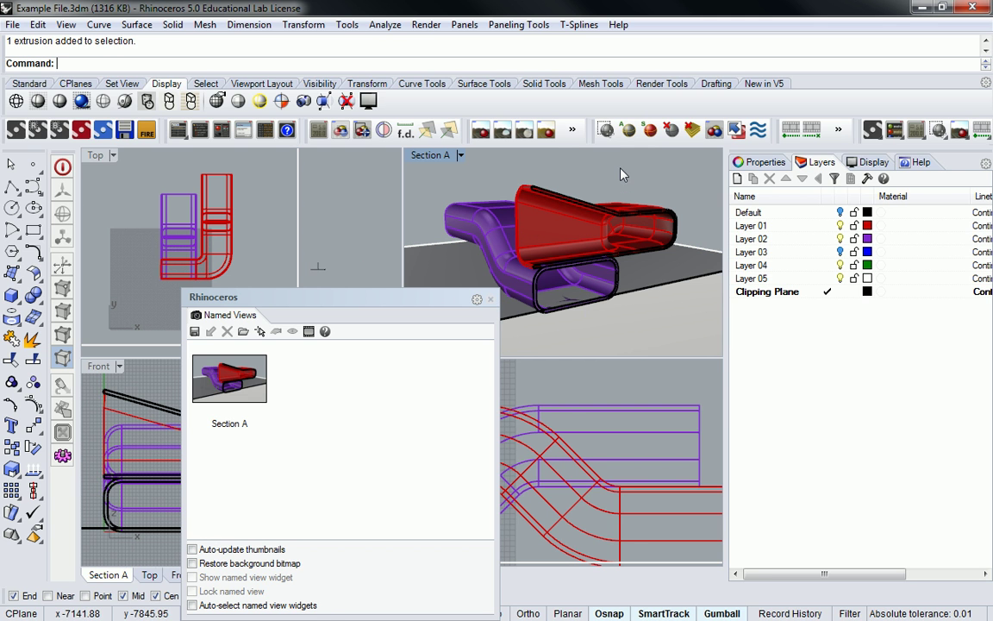
pyautogui.click(491, 299)
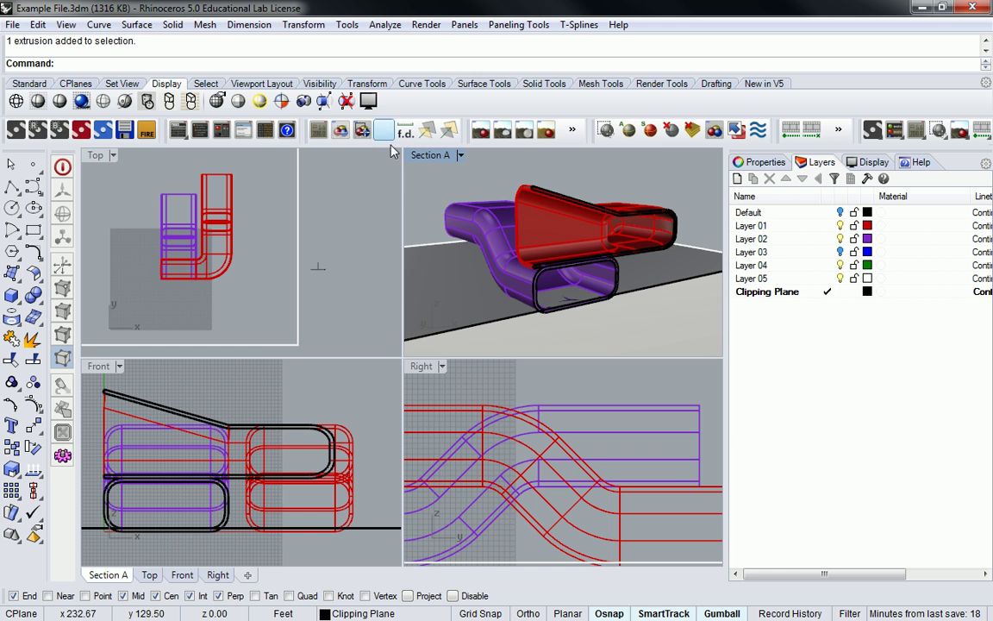
# Set the Rhino Render resolution to 800 x 600 in Render Properties.
pyautogui.click(426, 24)
pyautogui.moveTo(400, 438)
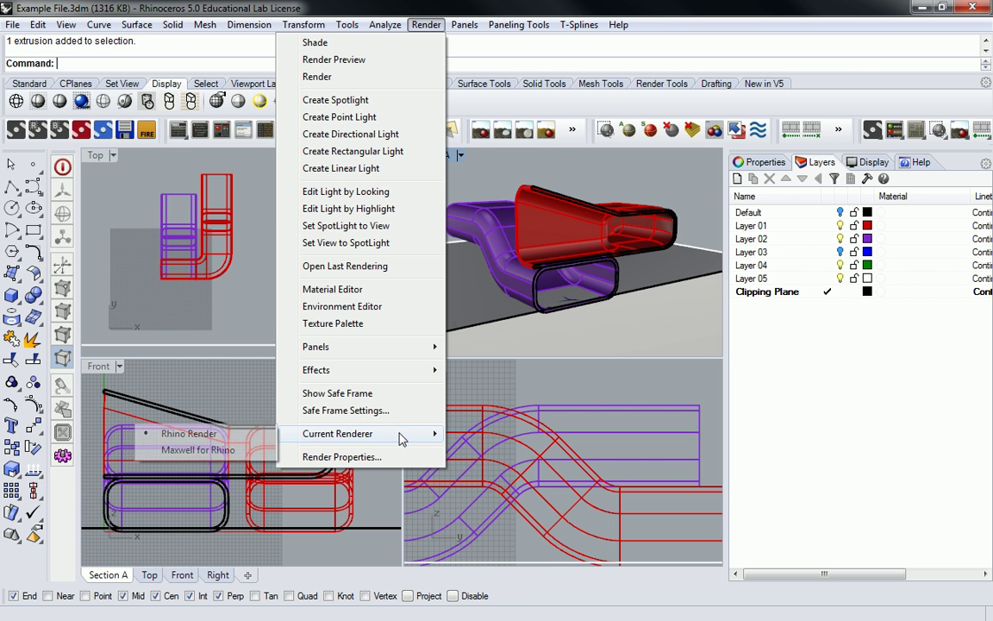
pyautogui.moveTo(588, 17)
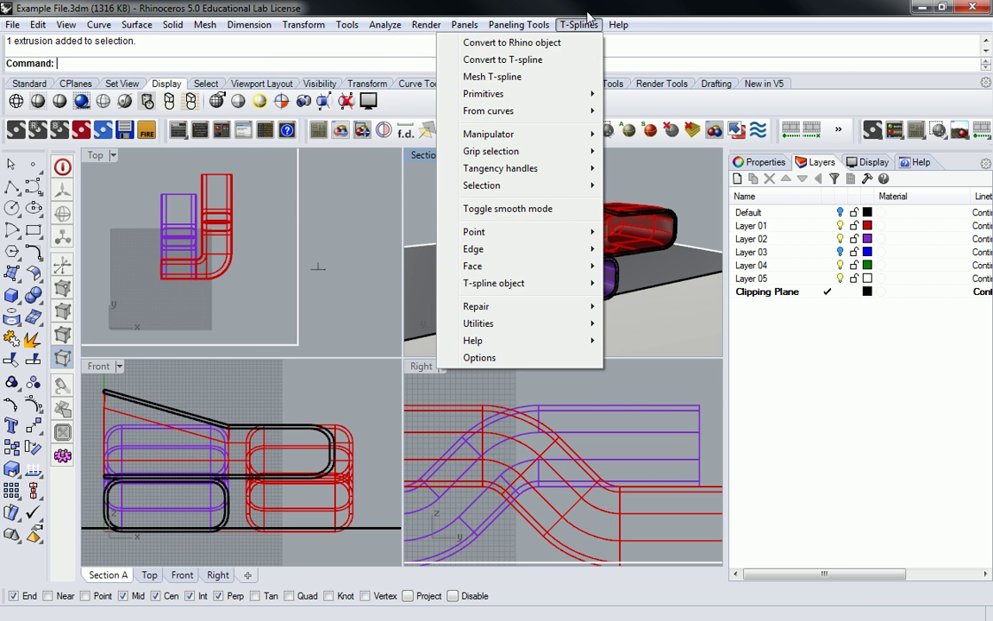
pyautogui.moveTo(426, 24)
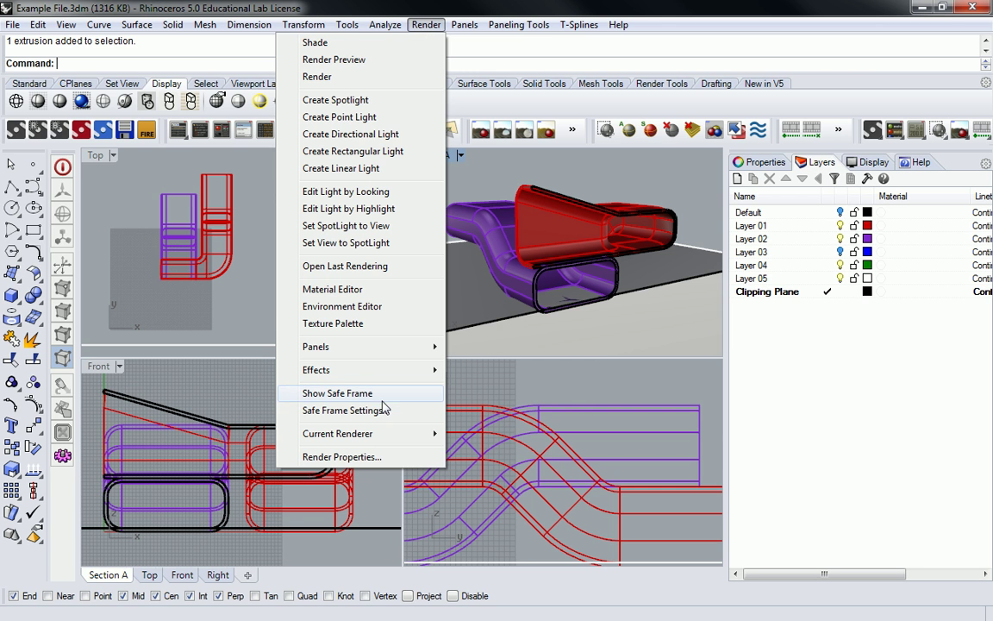
pyautogui.click(369, 458)
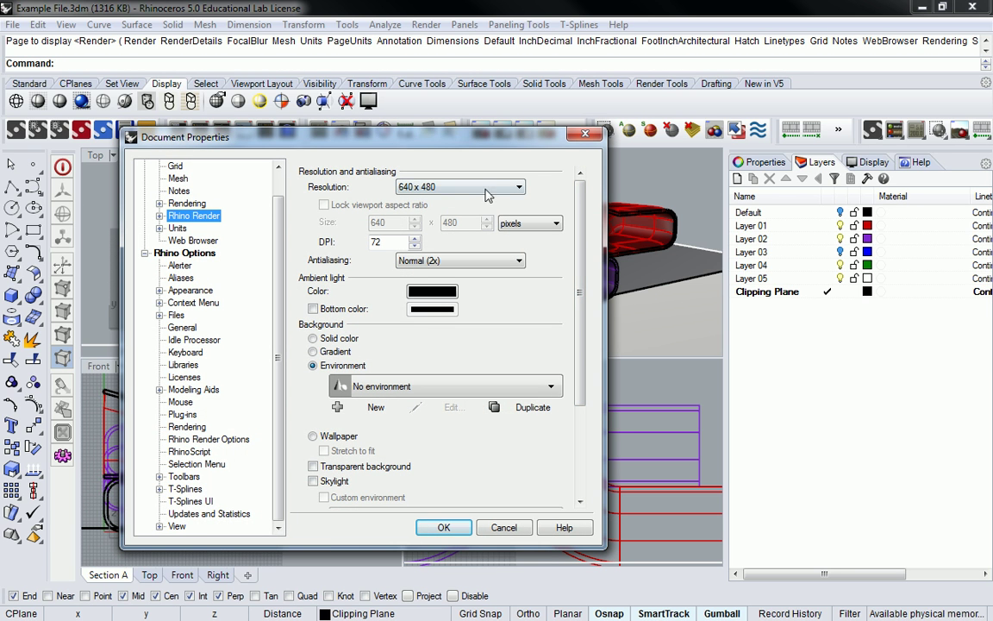
pyautogui.click(440, 185)
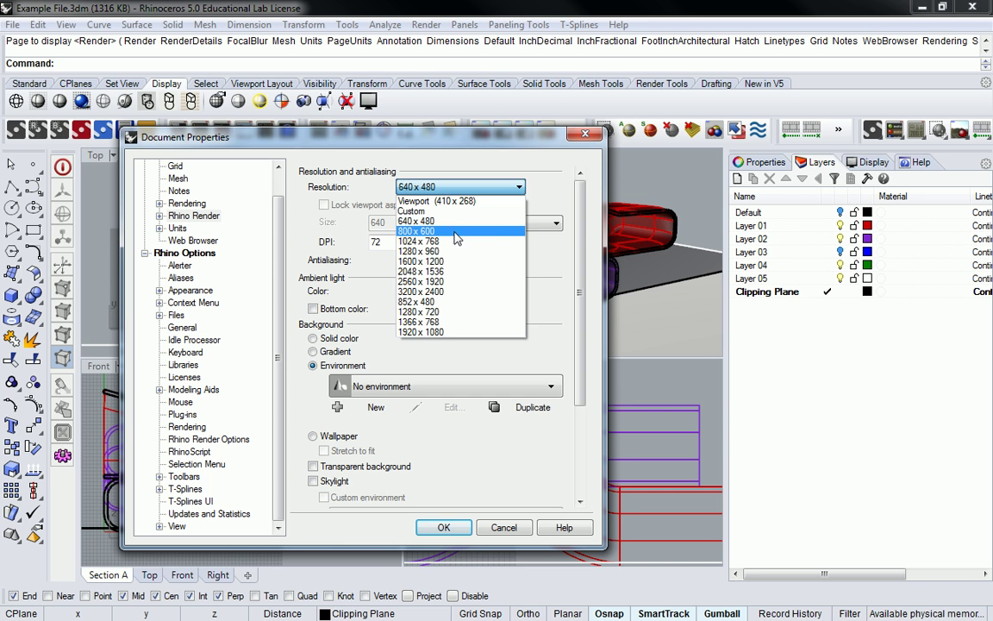
pyautogui.click(455, 232)
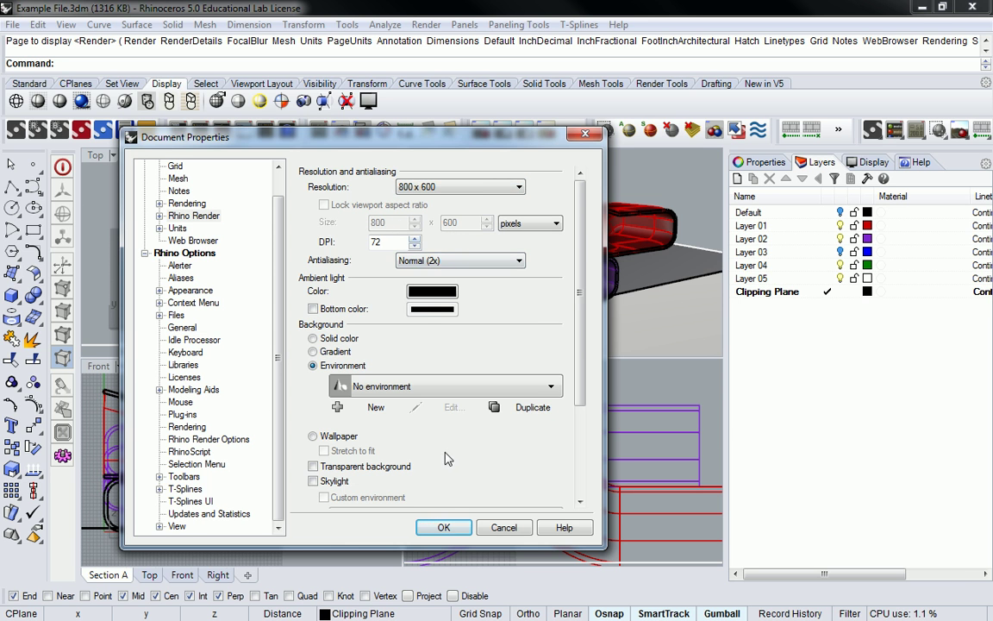
pyautogui.click(445, 527)
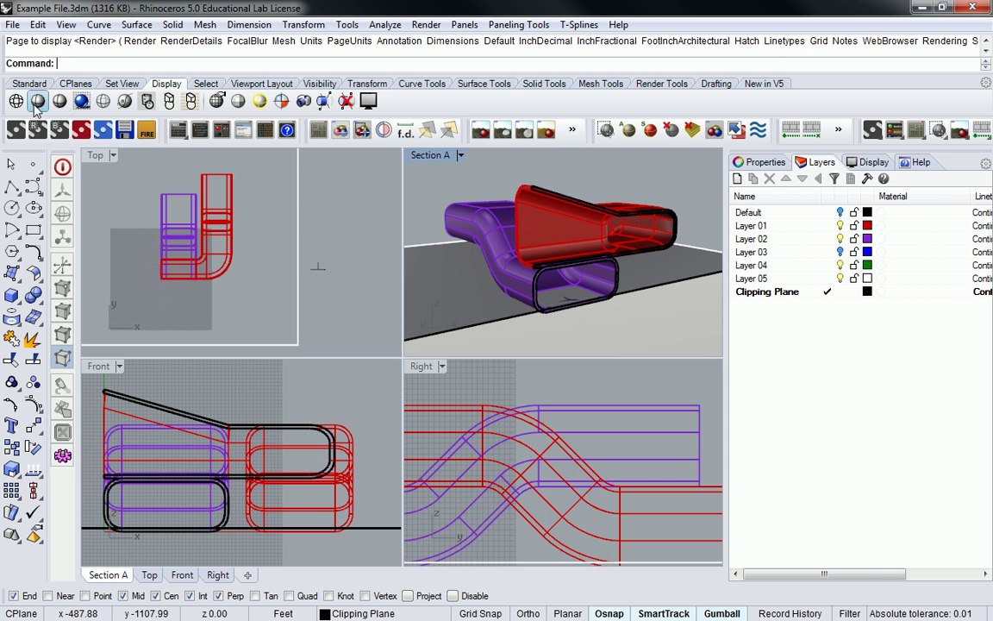
# Render the Section A view, move the render window up, and bring Chrome's reference image forward.
pyautogui.click(411, 25)
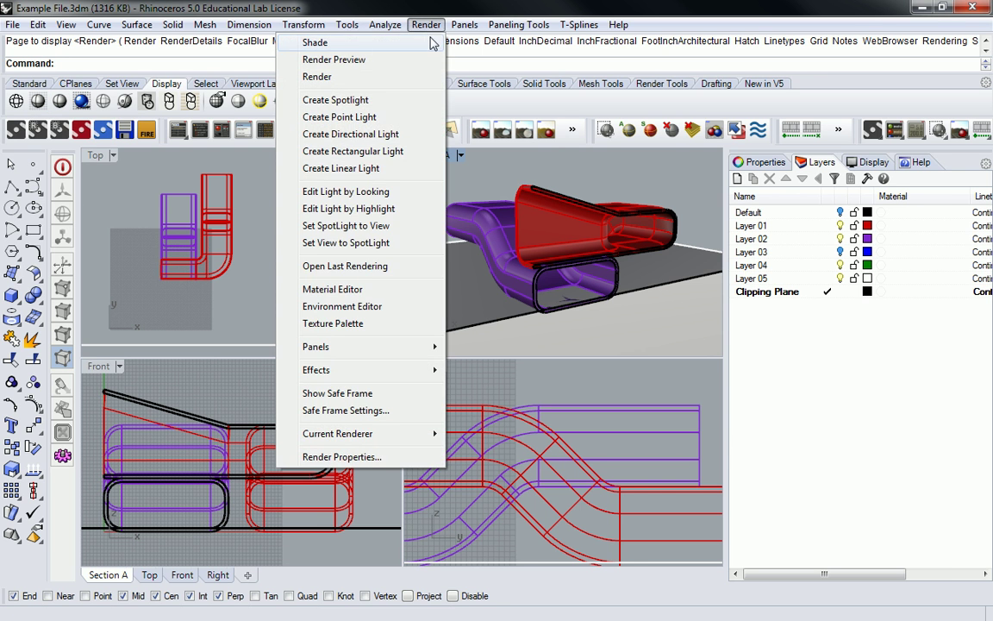
pyautogui.click(317, 75)
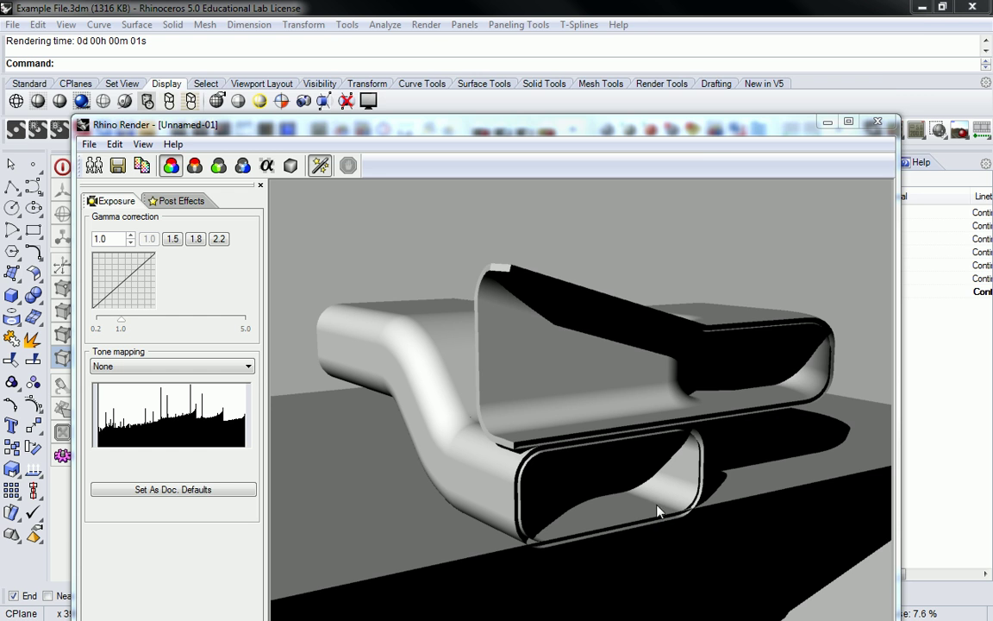
pyautogui.moveTo(659, 127); pyautogui.dragTo(723, 31)
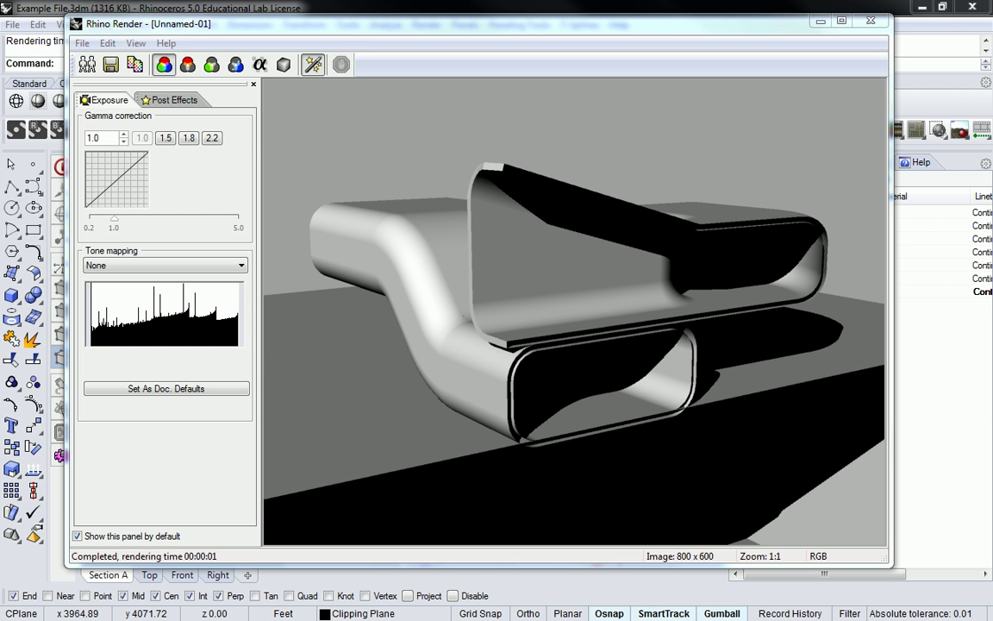
pyautogui.hotkey('alt', 'Tab')
pyautogui.moveTo(373, 31); pyautogui.dragTo(443, 74)
# Zoom Chrome's reference section image to 175%, then move the browser aside and minimize it.
pyautogui.click(922, 98)
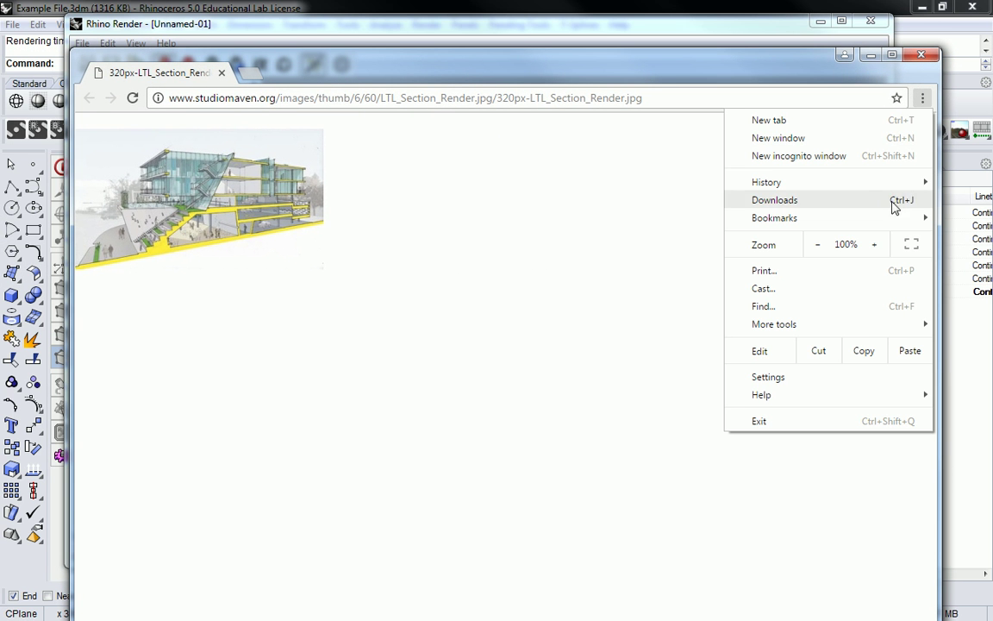
pyautogui.click(874, 245)
pyautogui.click(875, 245)
pyautogui.click(874, 245)
pyautogui.click(874, 245)
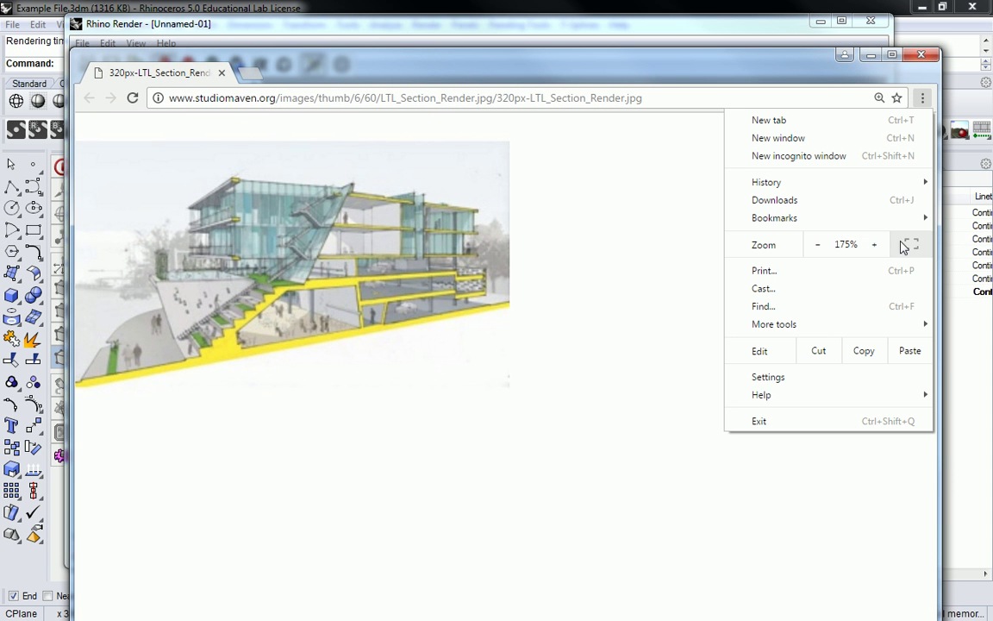
pyautogui.click(677, 71)
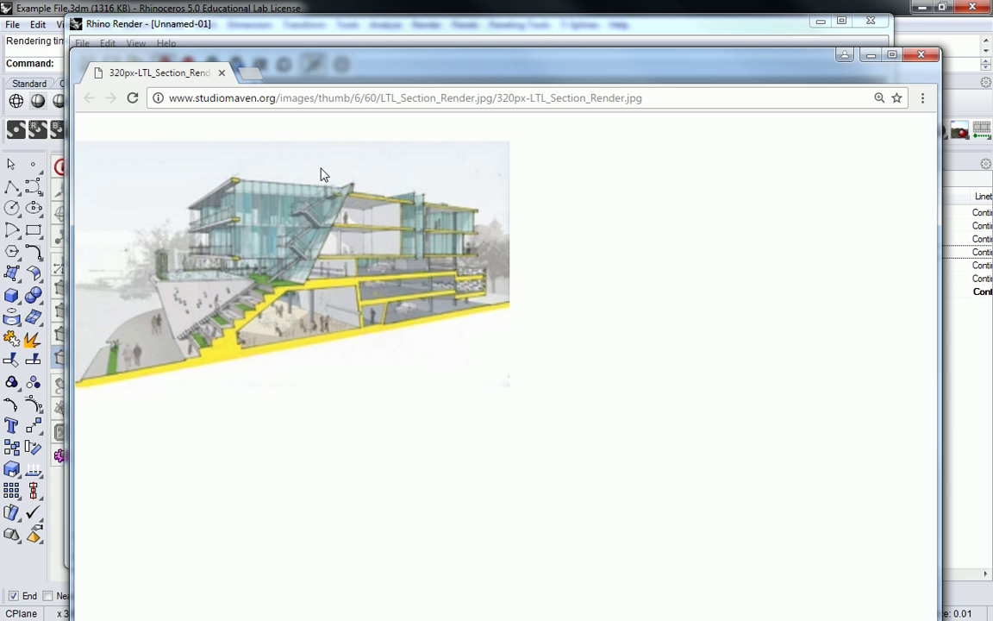
pyautogui.moveTo(392, 61); pyautogui.dragTo(440, 79)
pyautogui.click(913, 72)
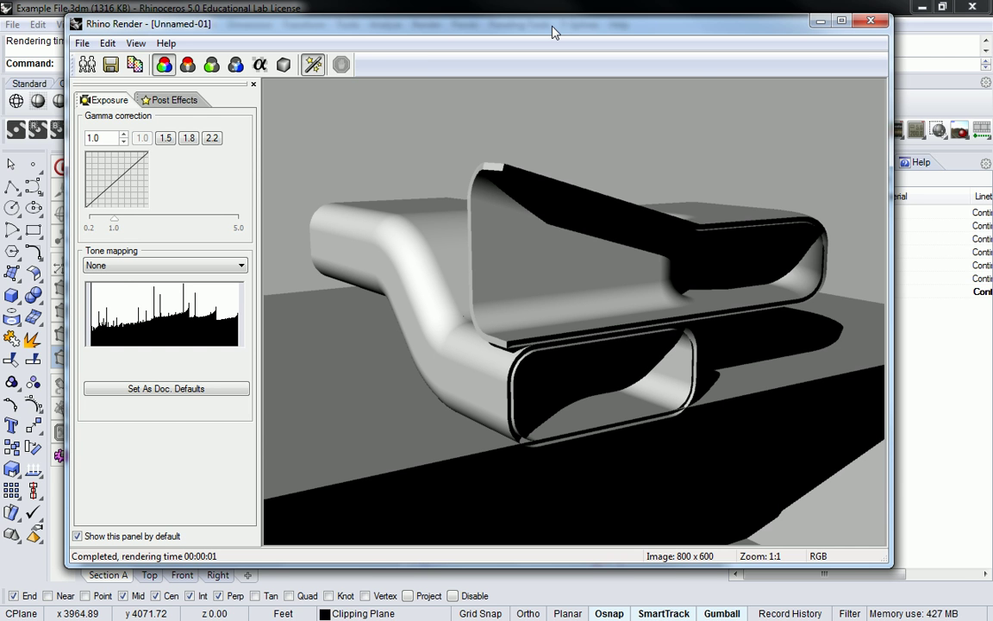
# Save the rendered image as JPEG 'dump 1' in the network home folder.
pyautogui.click(110, 64)
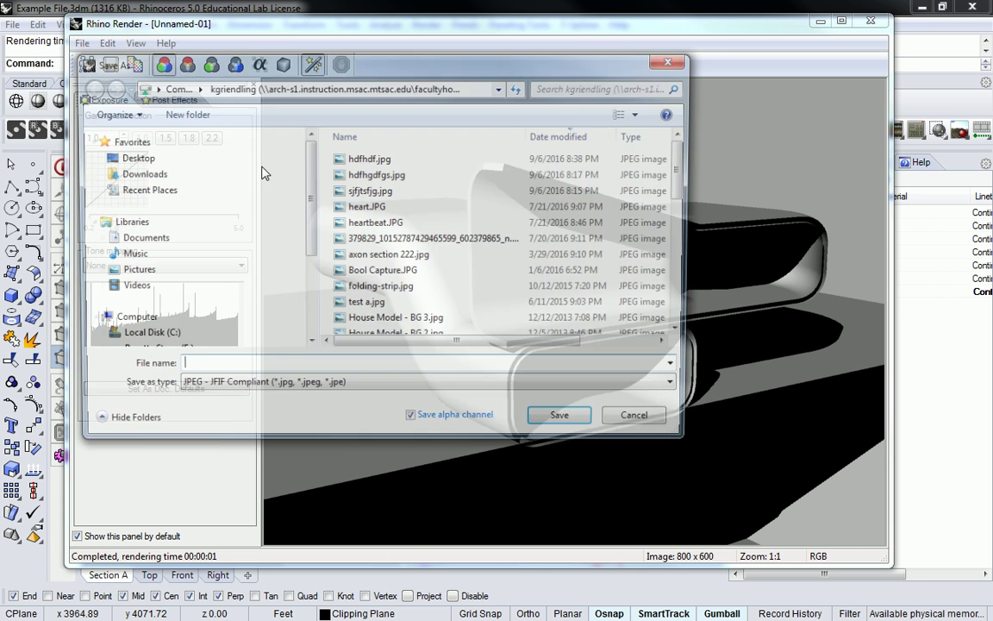
pyautogui.scroll(-2, 277, 234)
pyautogui.click(210, 298)
pyautogui.click(229, 369)
pyautogui.write('dump 1')
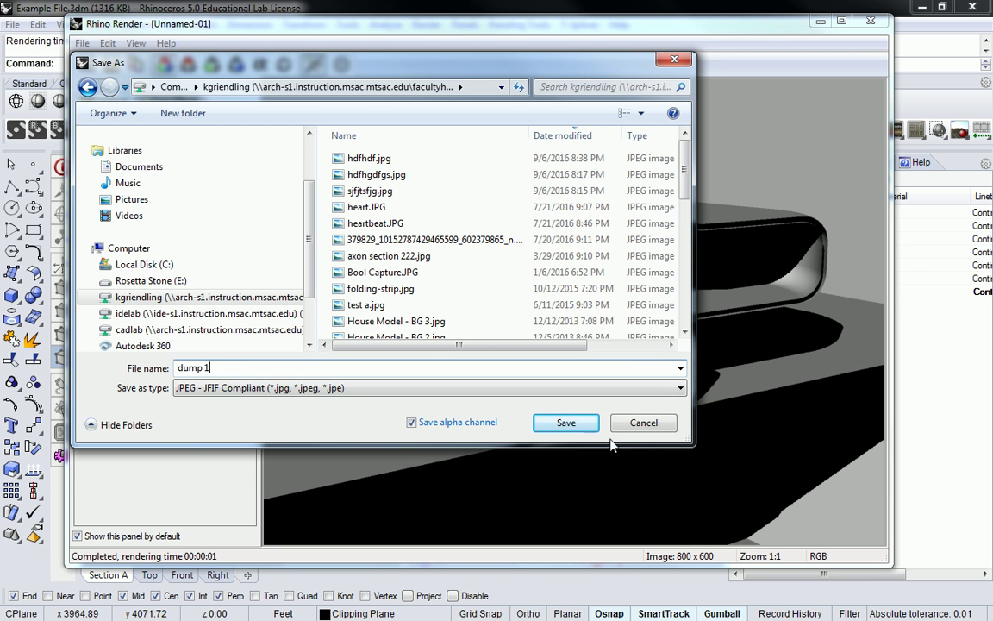
pyautogui.click(560, 422)
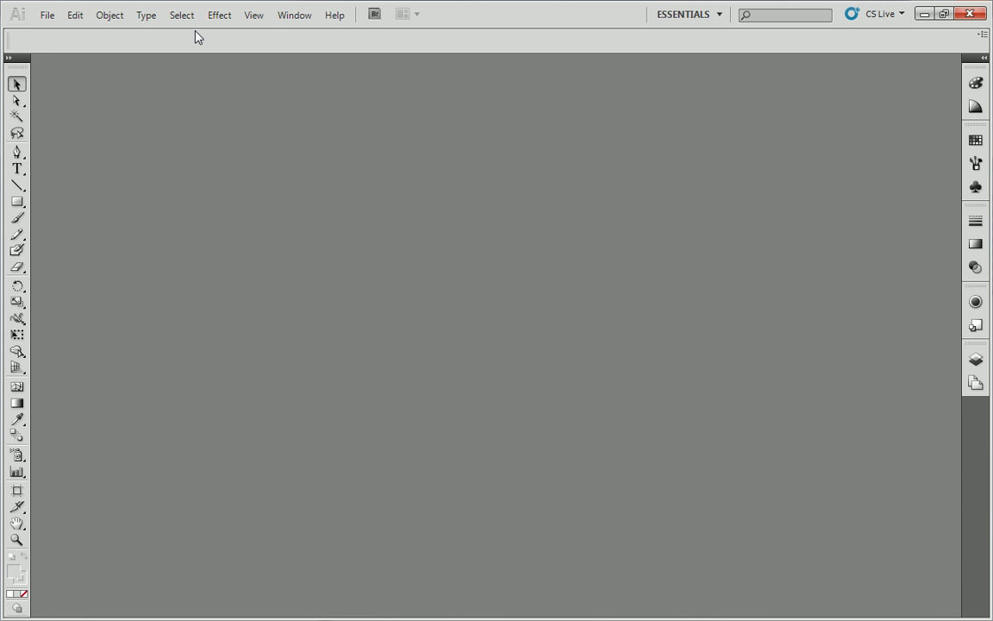
# Start opening a file and browse the computer's network locations for the render.
pyautogui.click(47, 15)
pyautogui.click(69, 66)
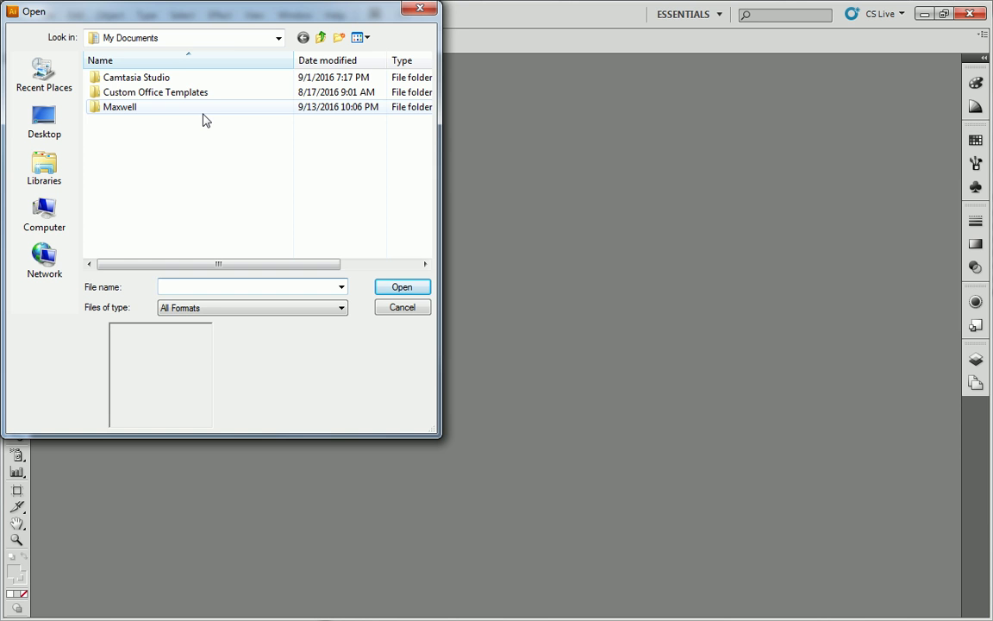
pyautogui.click(44, 214)
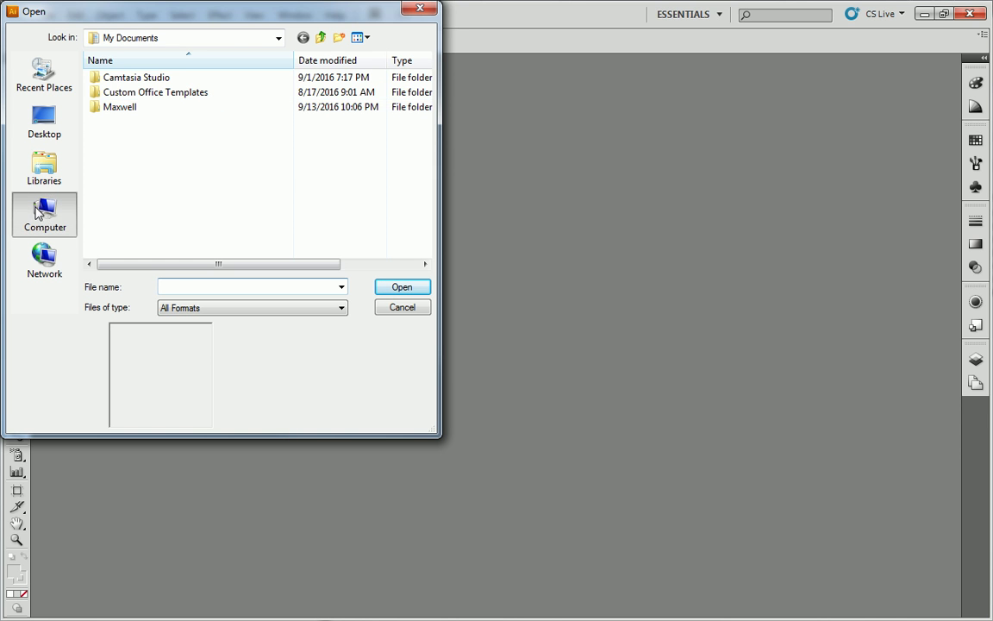
pyautogui.doubleClick(182, 248)
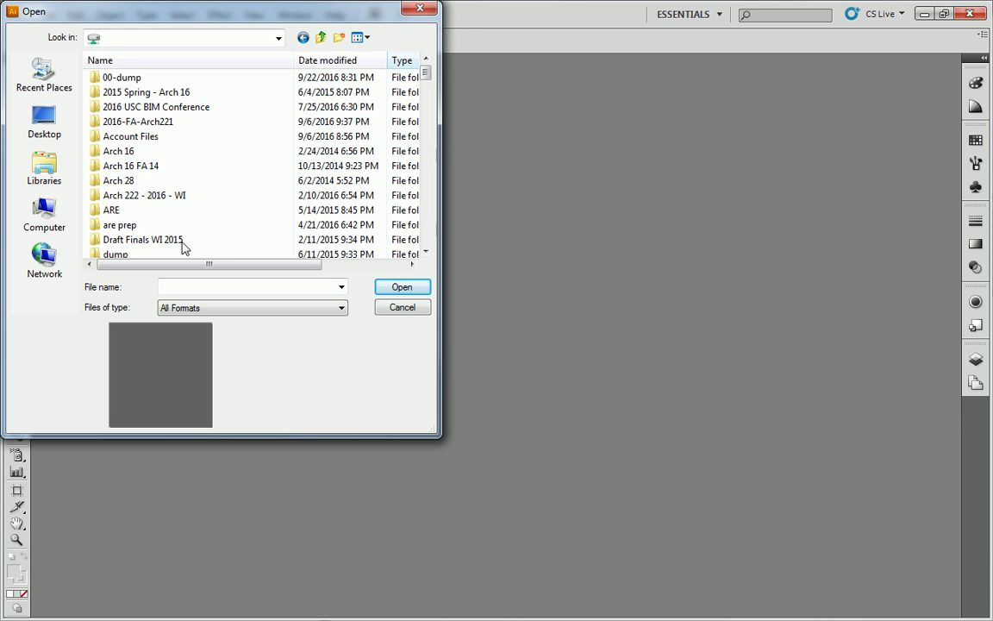
pyautogui.scroll(-2, 259, 150)
pyautogui.scroll(-13, 258, 150)
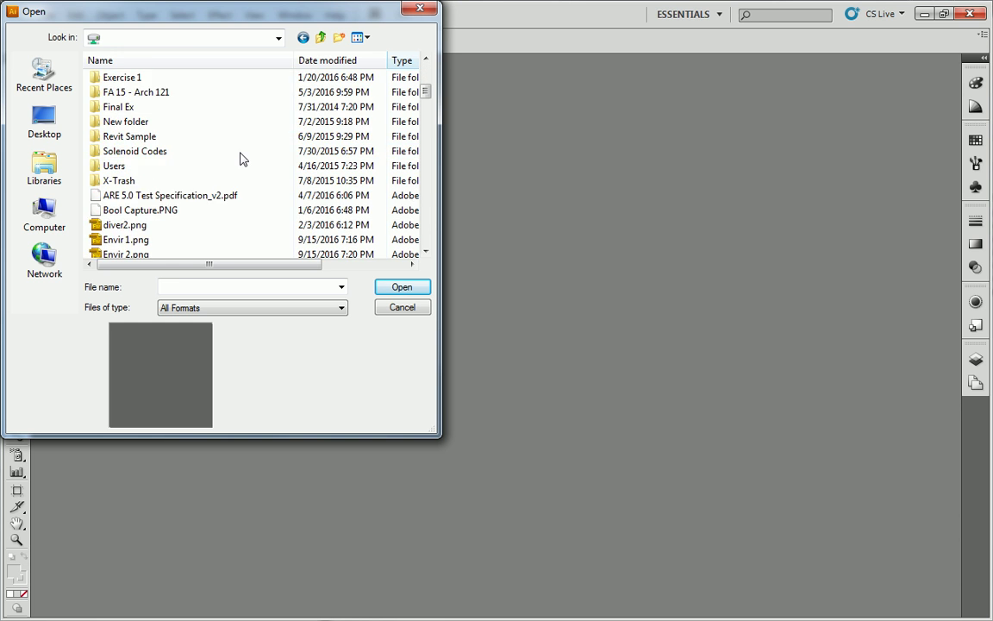
pyautogui.scroll(-11, 177, 152)
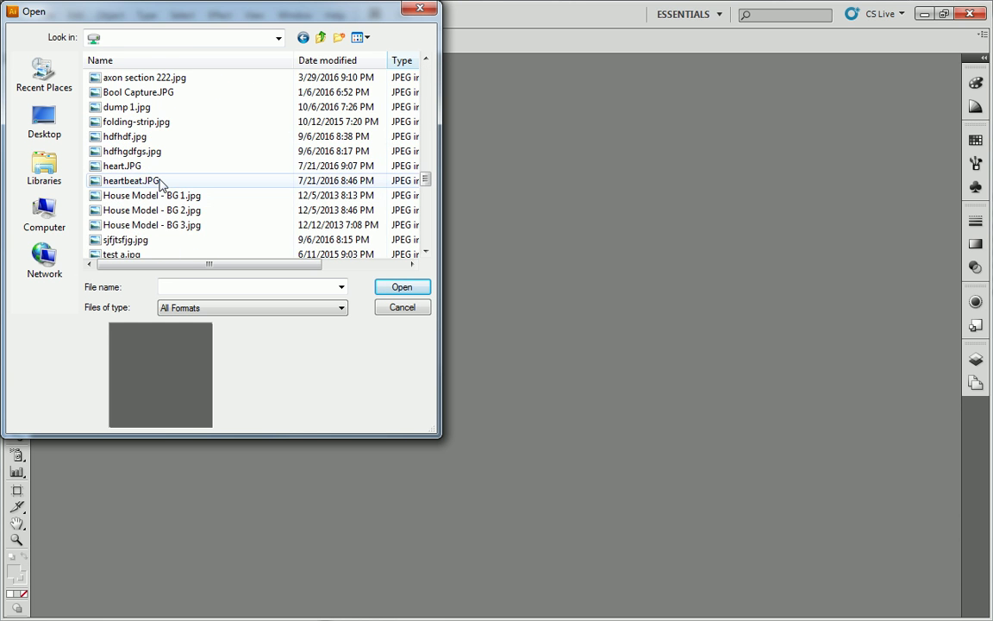
pyautogui.scroll(1, 158, 182)
pyautogui.scroll(-4, 160, 183)
pyautogui.scroll(-1, 160, 183)
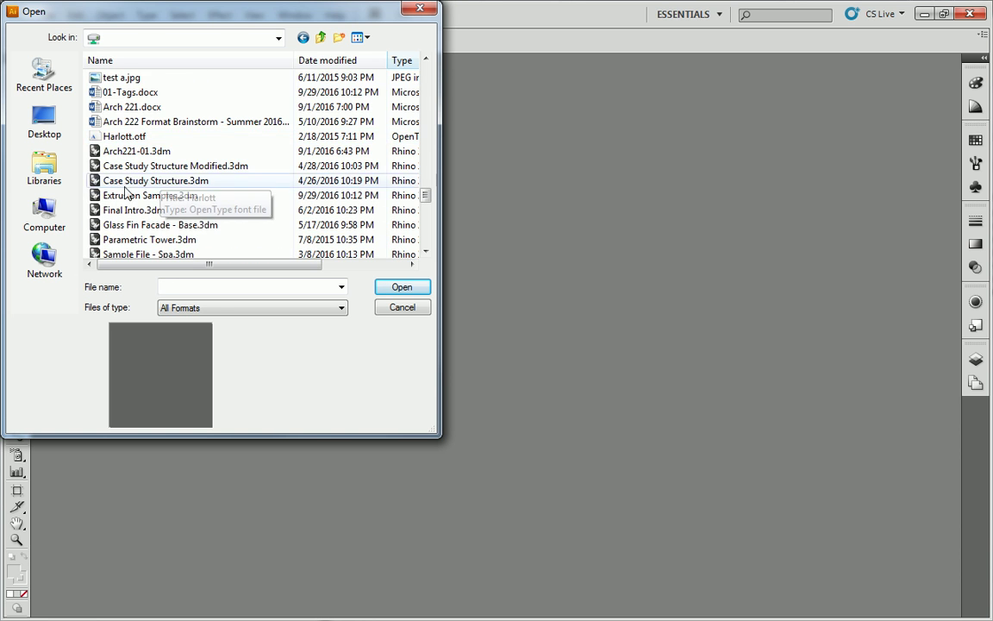
pyautogui.click(43, 215)
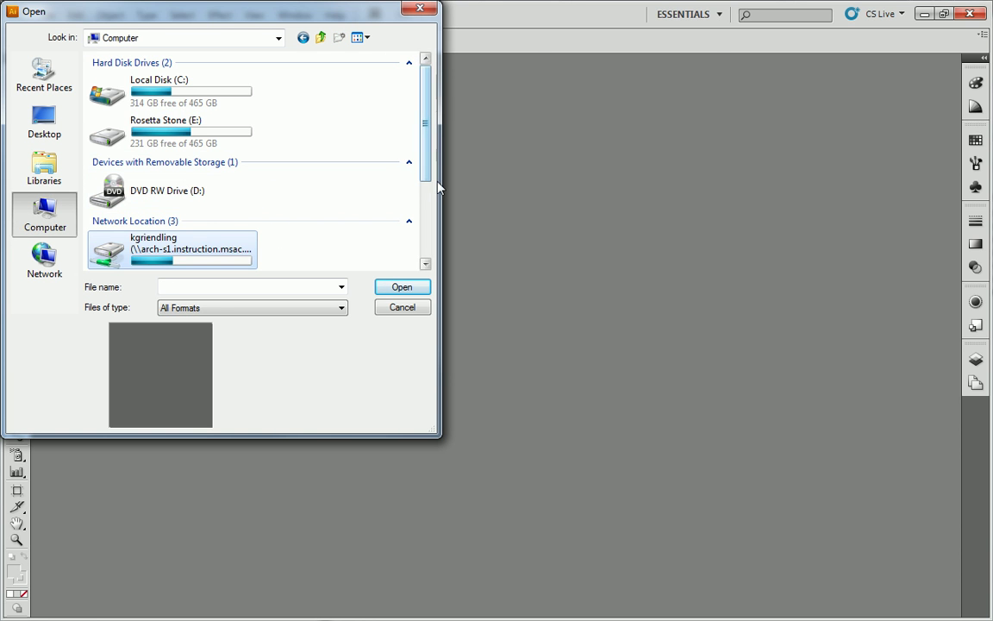
# Open dump 1.jpg from the network home drive, sorting files by date modified.
pyautogui.moveTo(439, 187); pyautogui.dragTo(704, 173)
pyautogui.doubleClick(199, 200)
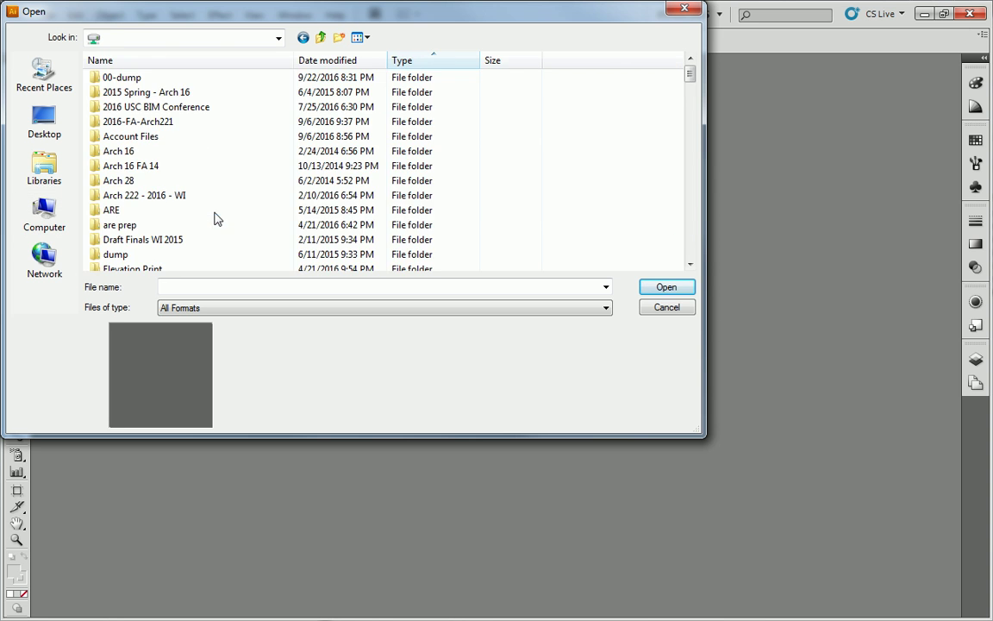
pyautogui.scroll(-5, 326, 217)
pyautogui.scroll(-3, 349, 195)
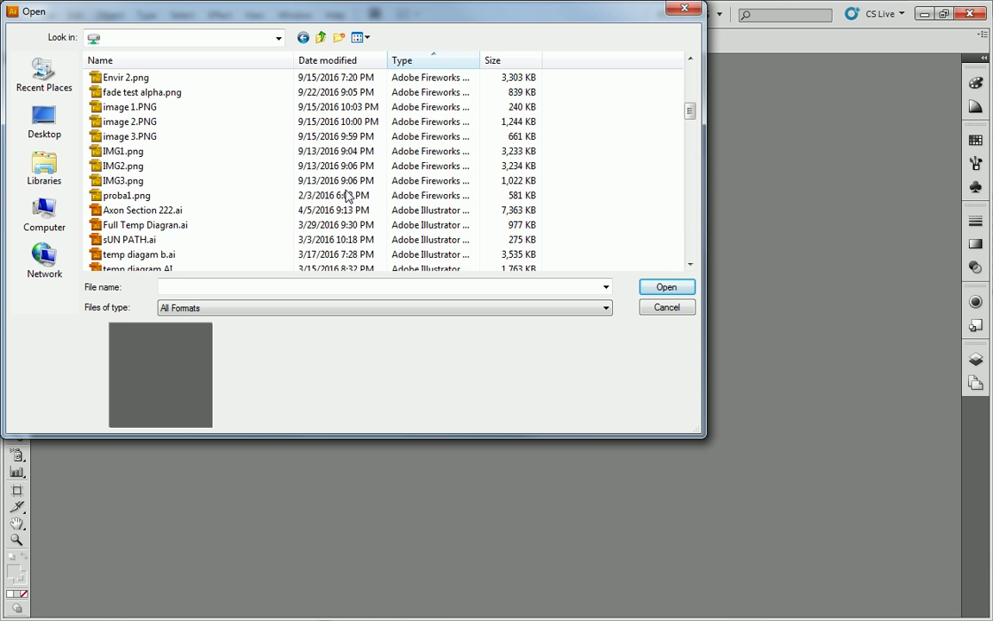
pyautogui.click(338, 59)
pyautogui.scroll(5, 241, 139)
pyautogui.scroll(5, 240, 140)
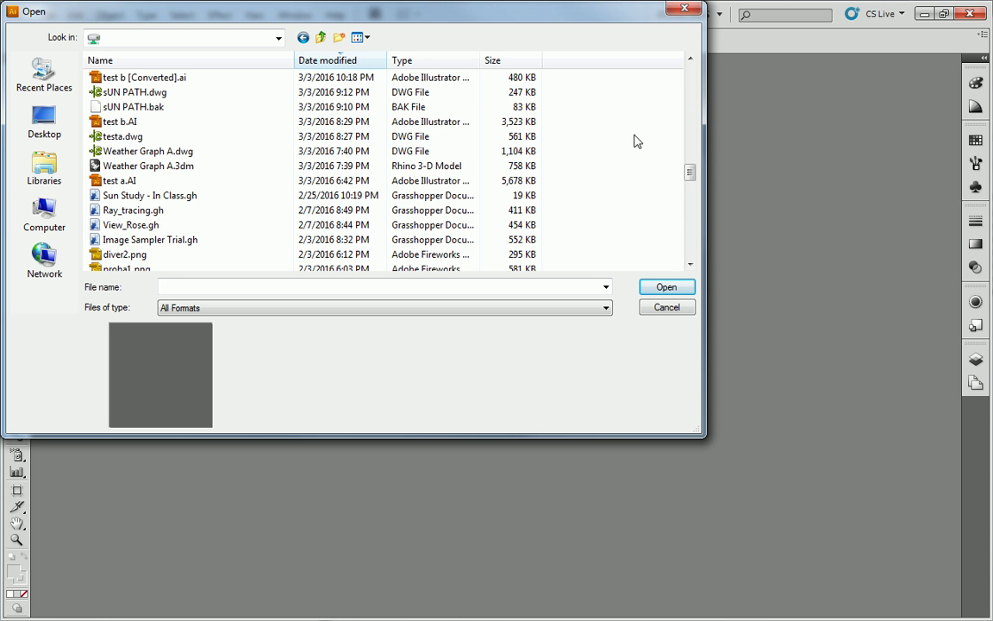
pyautogui.scroll(5, 621, 155)
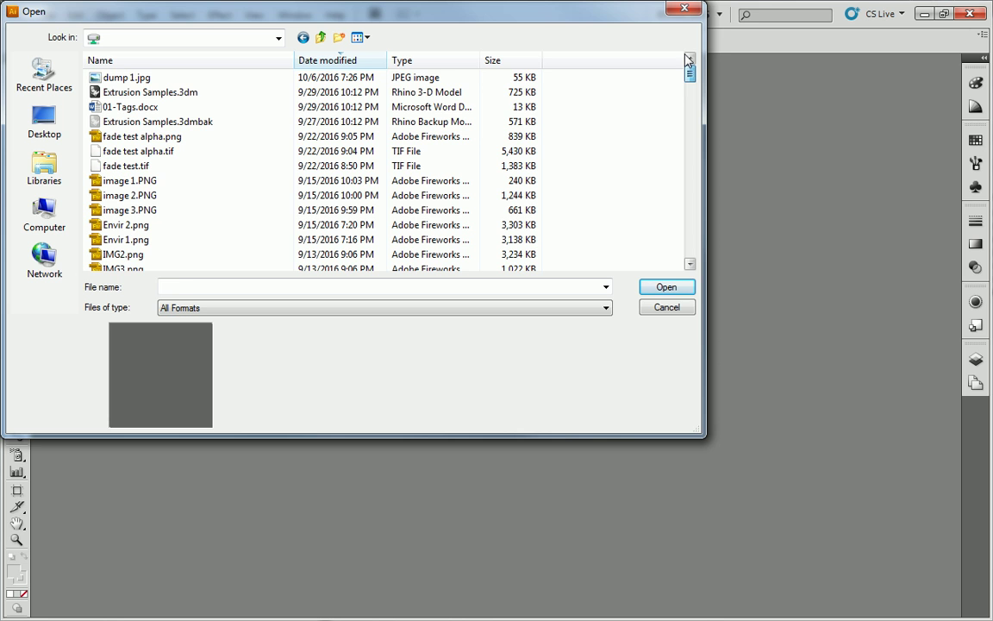
pyautogui.click(108, 77)
pyautogui.click(665, 289)
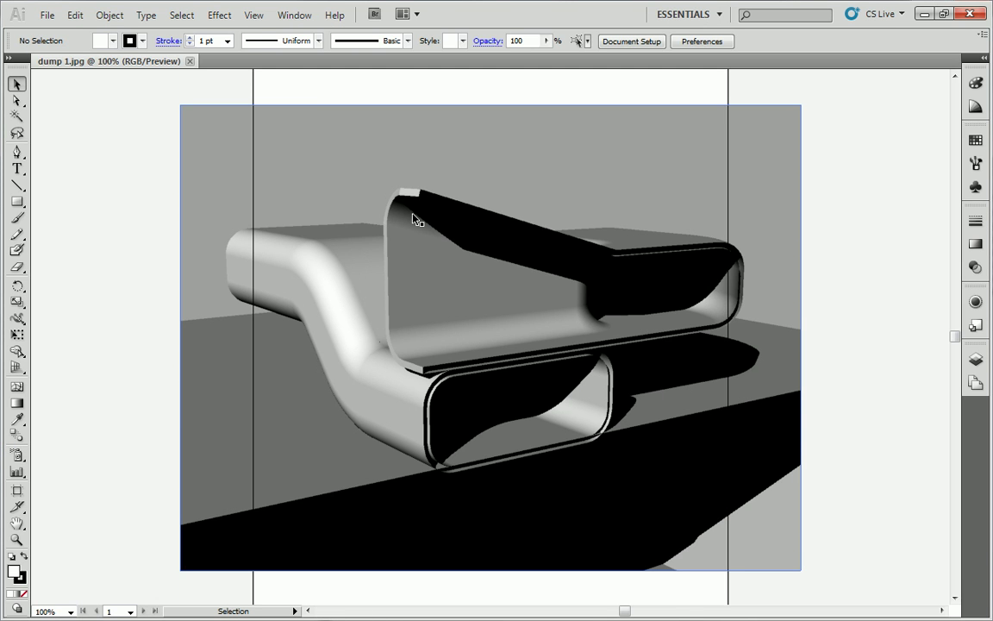
# Zoom out with the Zoom tool to see the whole artboard.
pyautogui.click(17, 539)
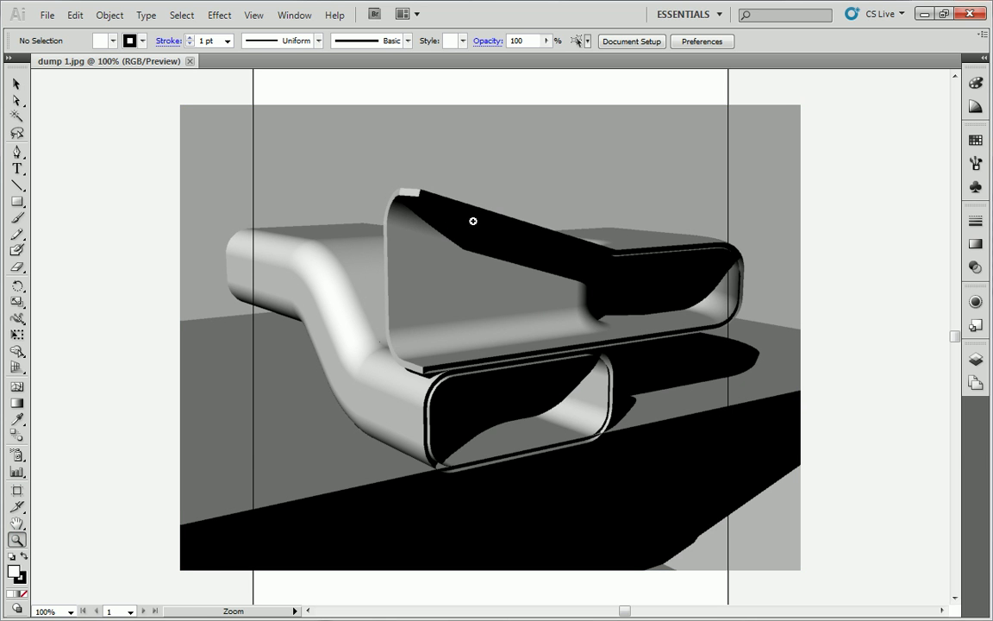
pyautogui.keyDown('alt'); pyautogui.click(525, 222); pyautogui.keyUp('alt')
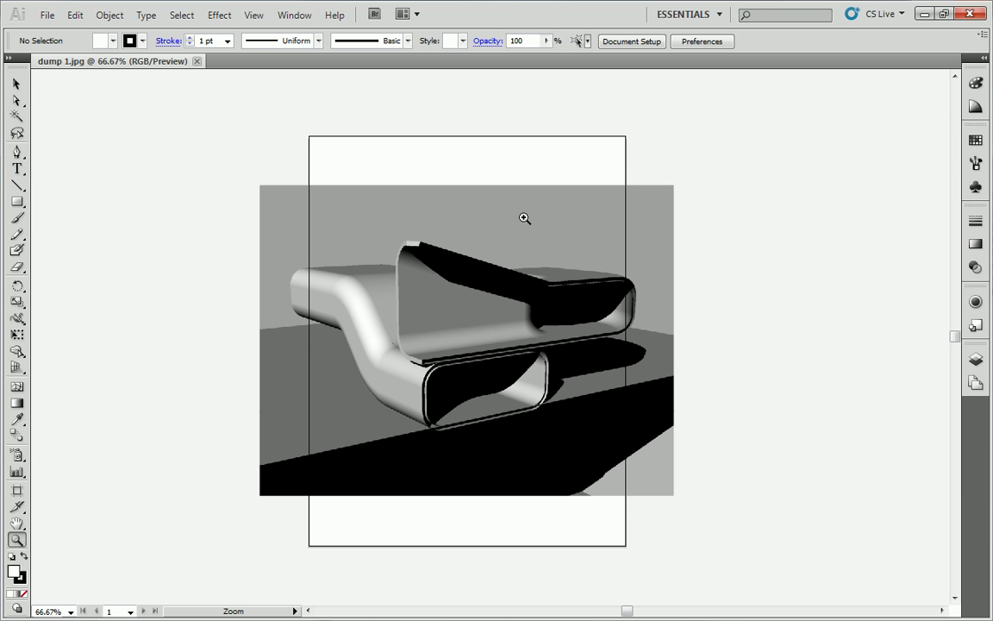
# Resize the artboard to W 800 pt and H 600 pt, then return to the Selection tool.
pyautogui.click(601, 41)
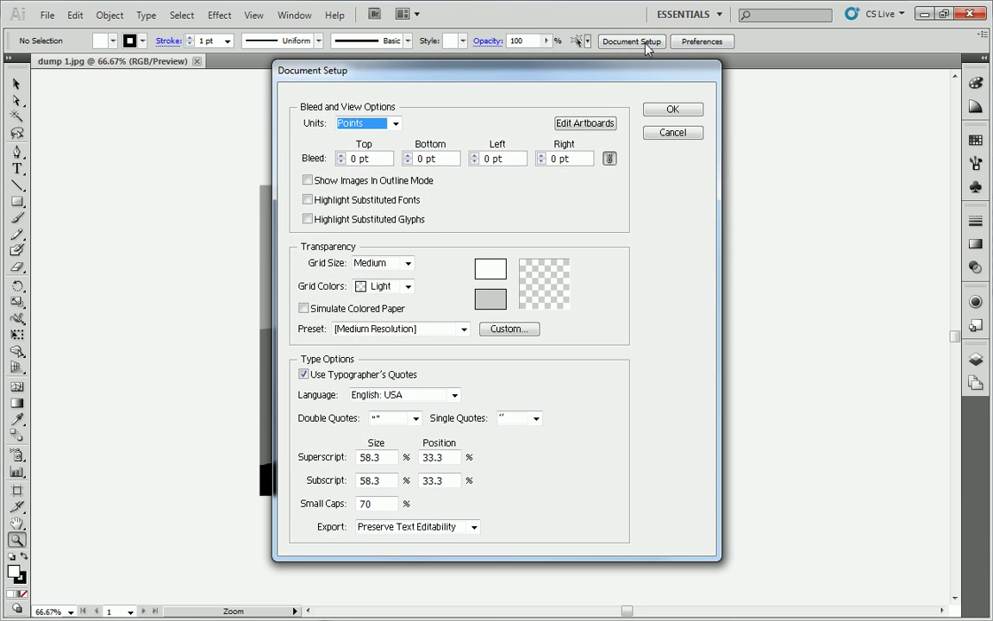
pyautogui.click(584, 125)
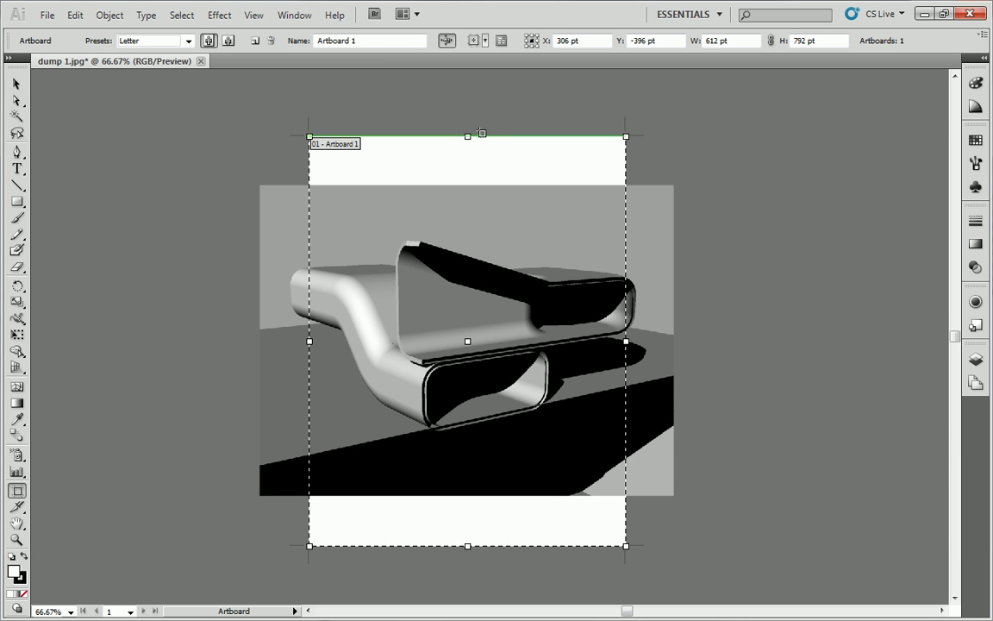
pyautogui.click(737, 40)
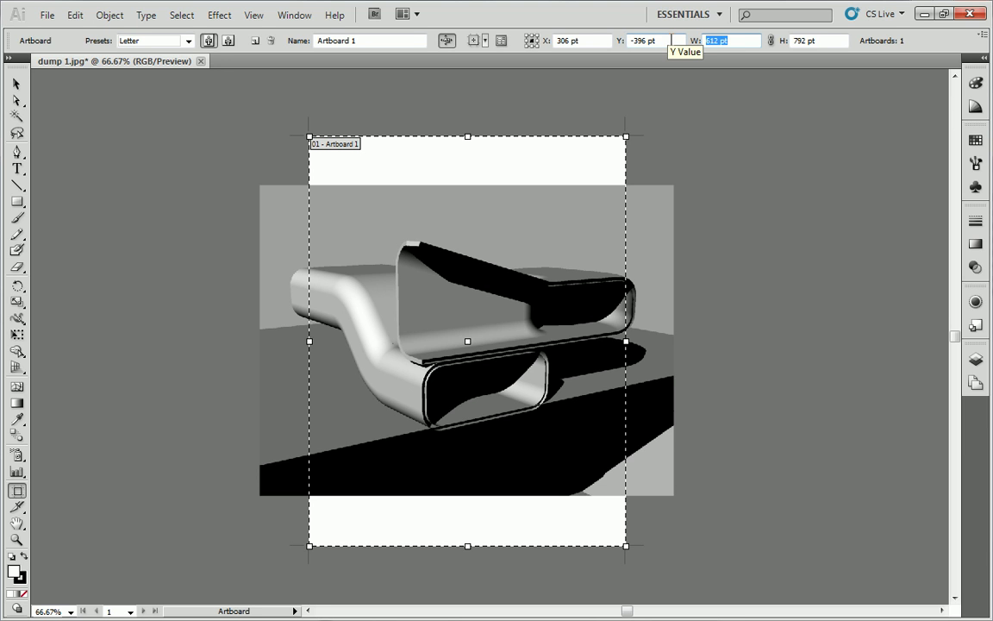
pyautogui.write('800')
pyautogui.press('Return')
pyautogui.click(828, 40)
pyautogui.write('60')
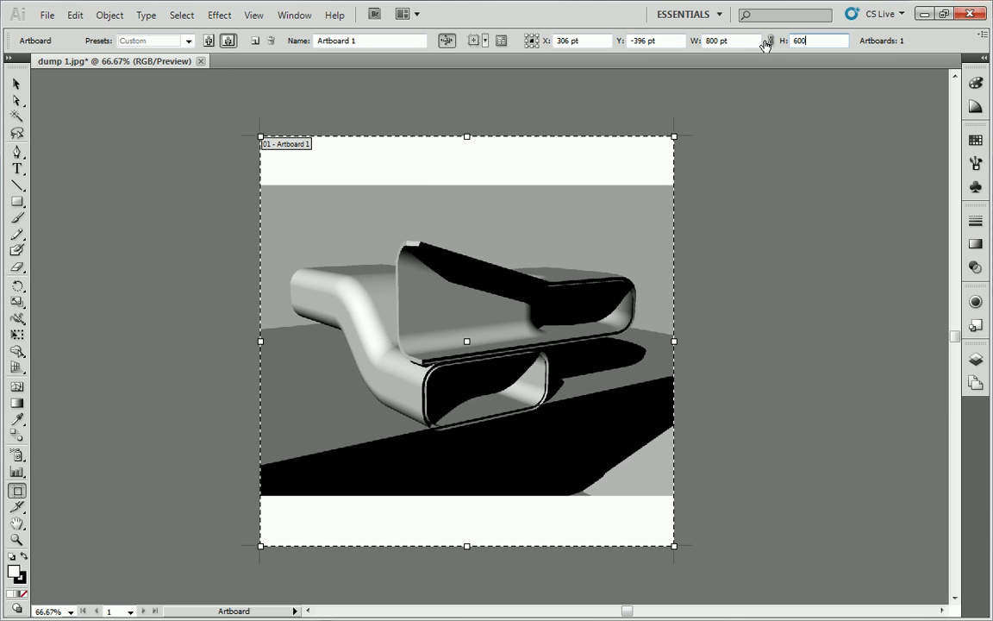
pyautogui.write('0')
pyautogui.press('Return')
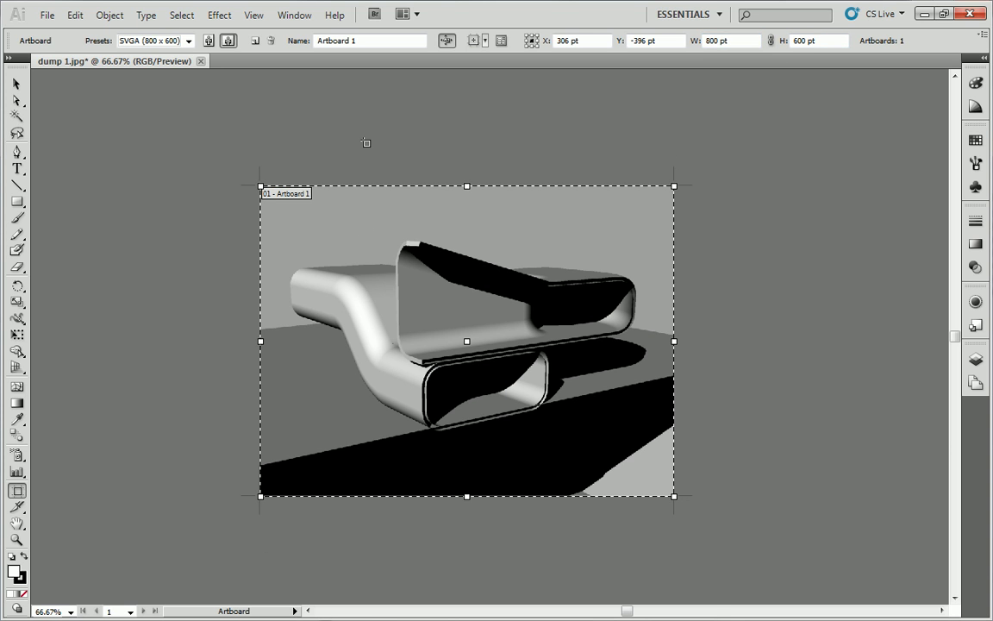
pyautogui.click(16, 84)
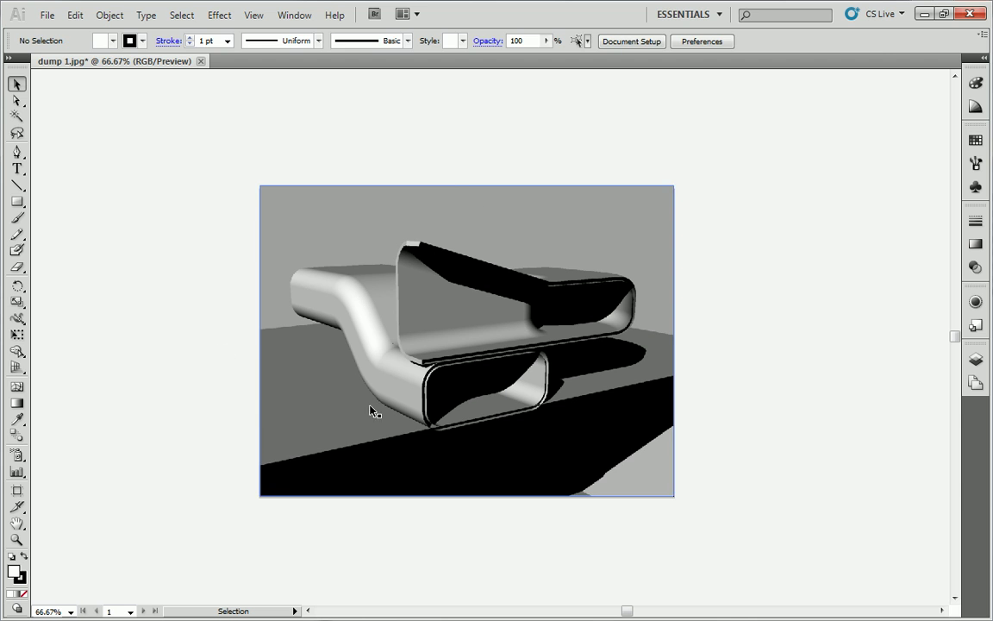
pyautogui.click(543, 400)
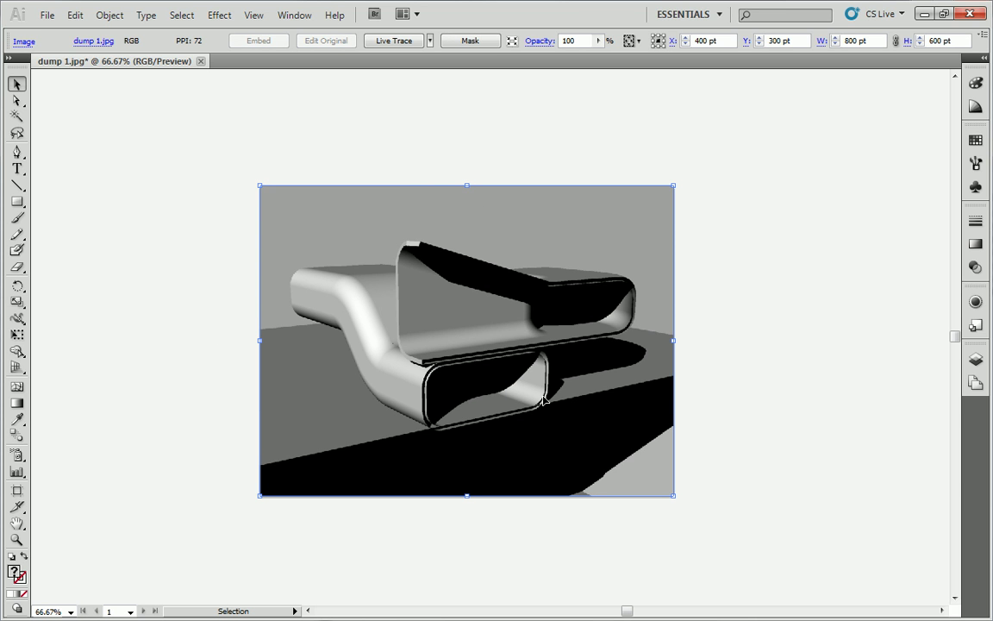
pyautogui.click(820, 375)
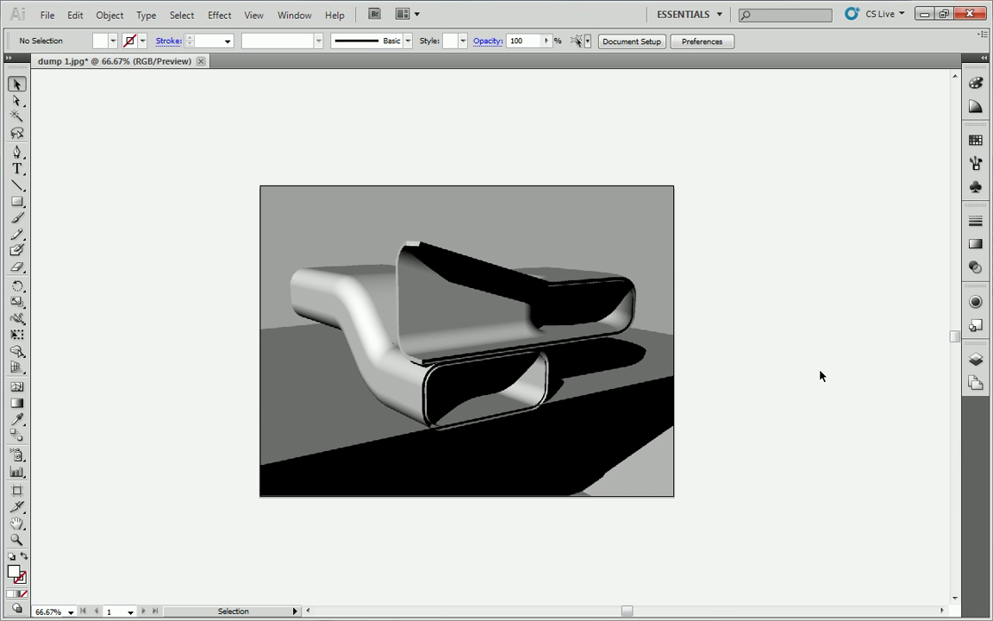